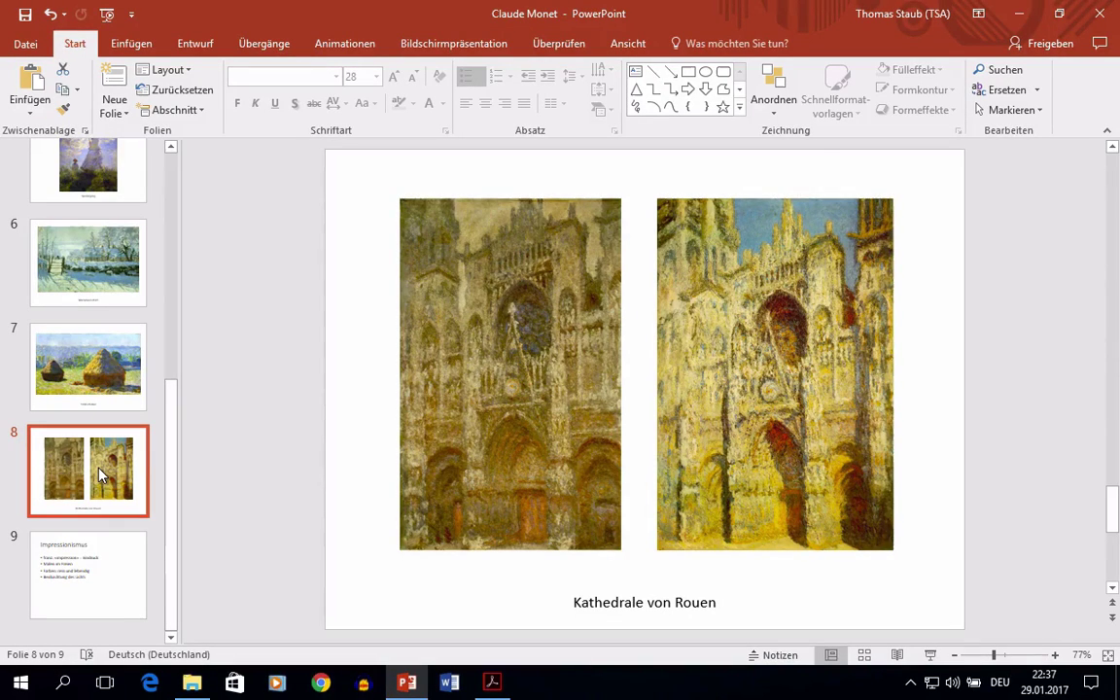
Browse the slide layouts list on slide 8 and close it without applying one.
{"action": "scroll", "coordinate": [101, 473], "scroll_direction": "up", "scroll_amount": 2}
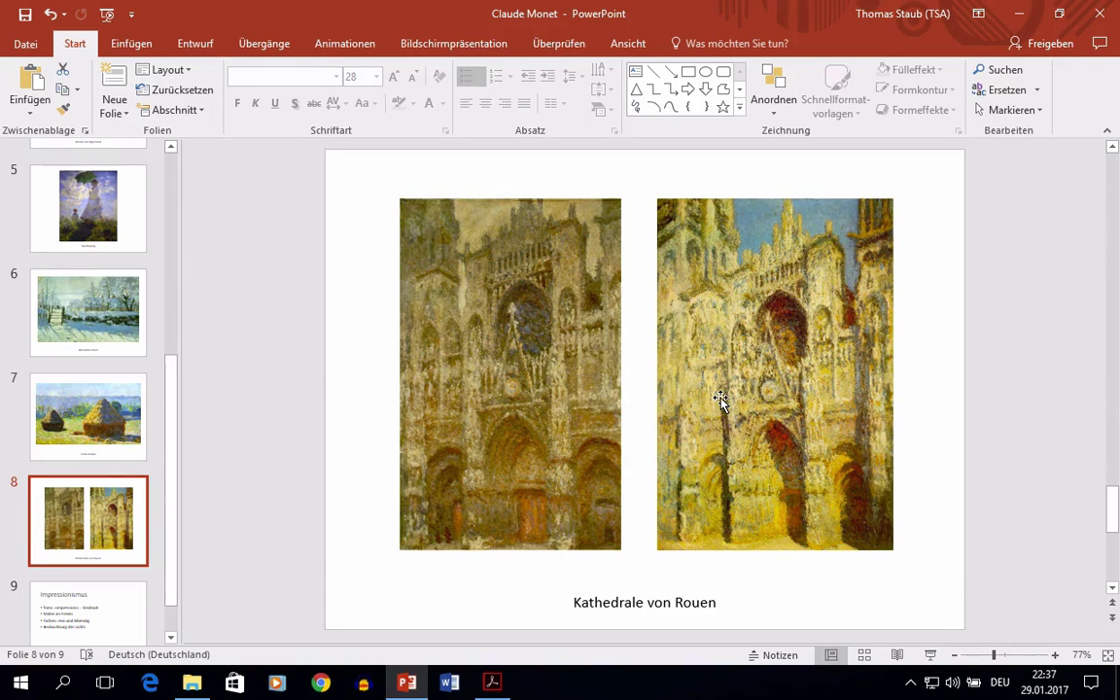
{"action": "left_click", "coordinate": [192, 75]}
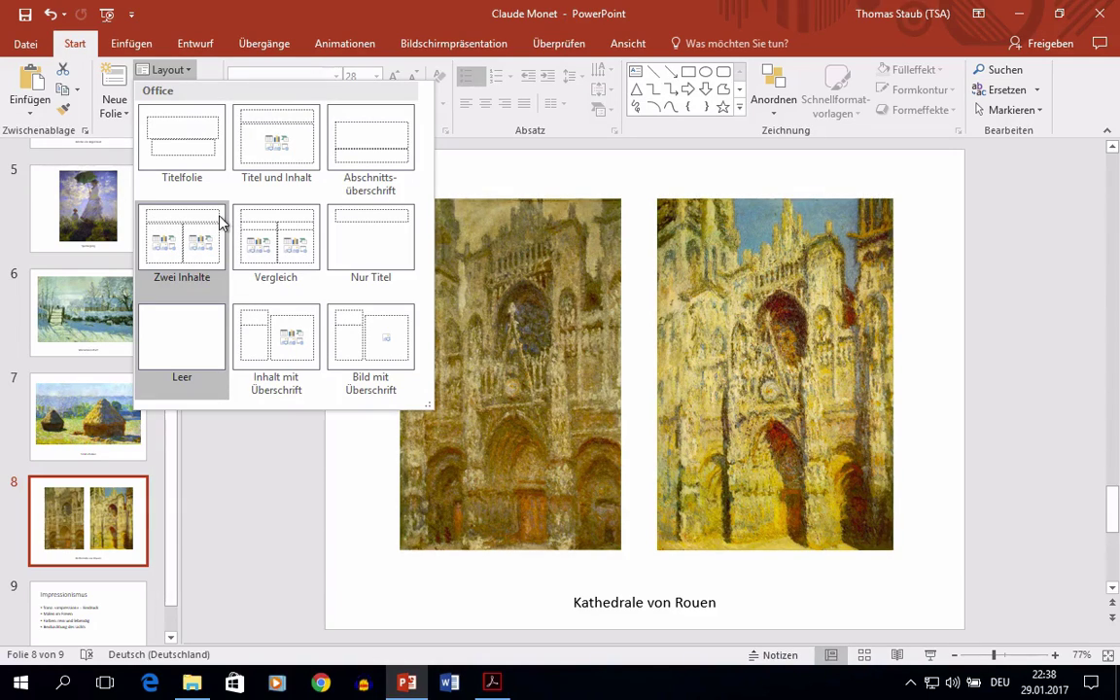
{"action": "left_click", "coordinate": [544, 192]}
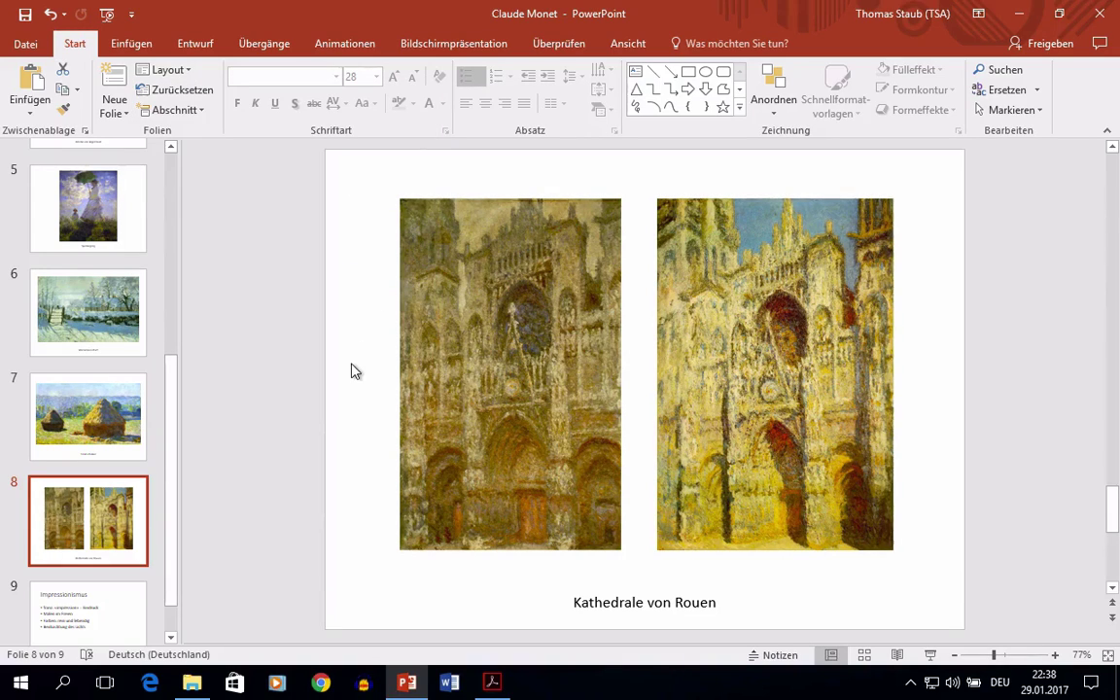
Resize the right cathedral painting from its top-right corner until its top aligns with the left painting.
{"action": "left_click", "coordinate": [449, 357]}
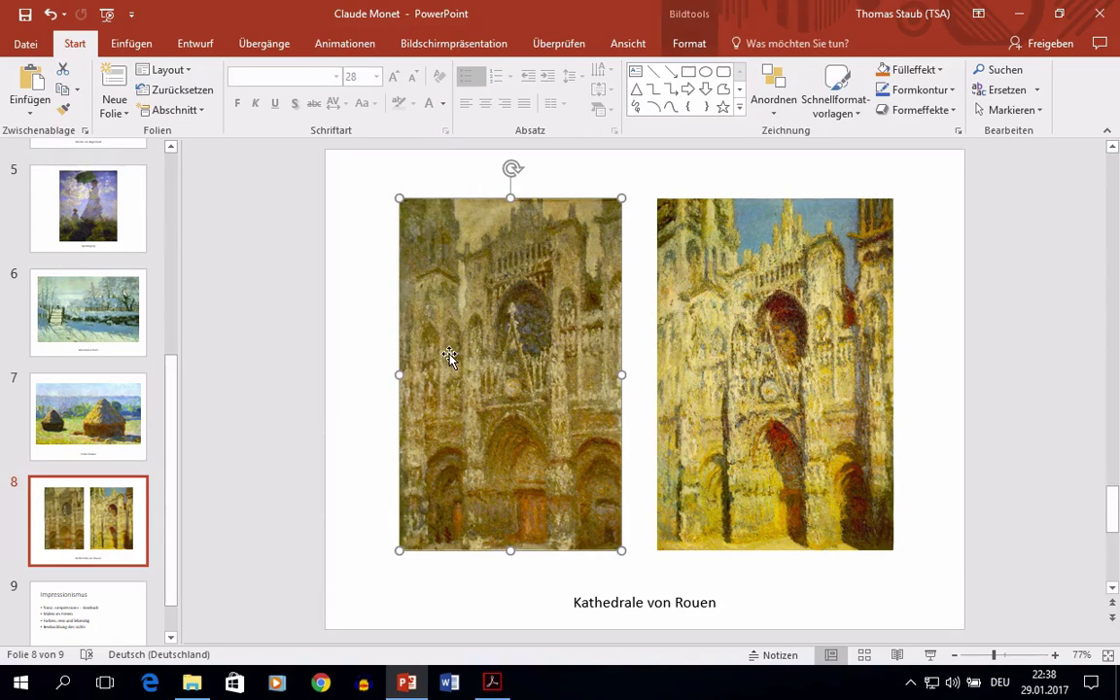
{"action": "left_click", "coordinate": [761, 311]}
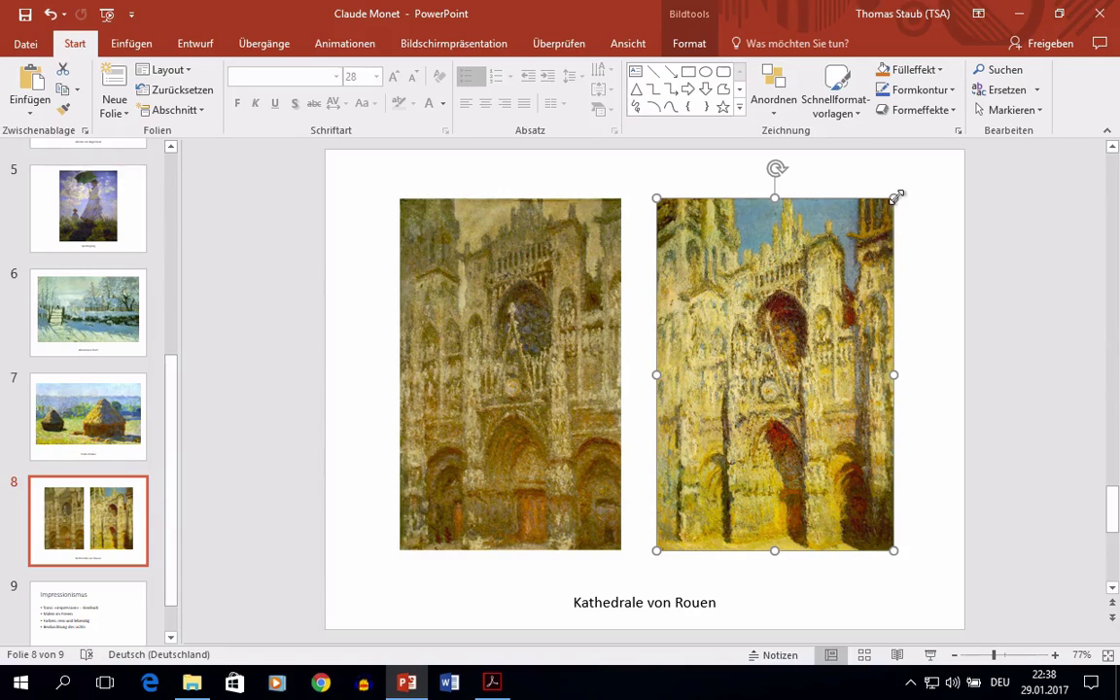
{"action": "mouse_move", "coordinate": [895, 197]}
{"action": "left_mouse_down"}
{"action": "mouse_move", "coordinate": [864, 243]}
{"action": "mouse_move", "coordinate": [891, 201]}
{"action": "left_mouse_up"}
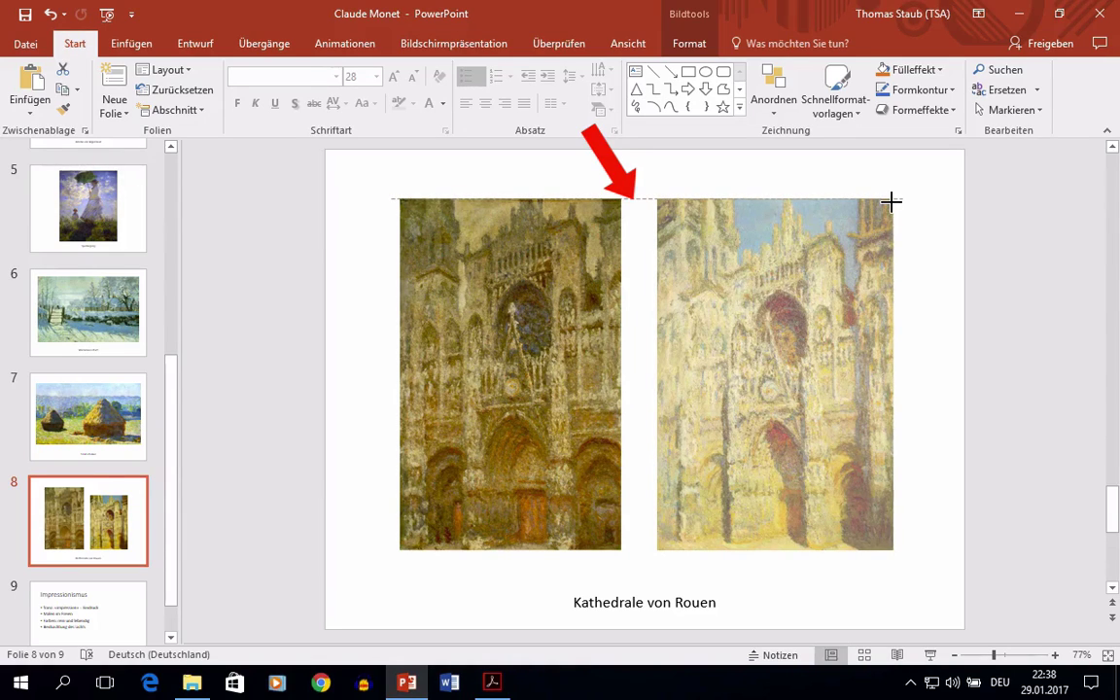
{"action": "left_click_drag", "start_coordinate": [893, 203], "coordinate": [893, 201]}
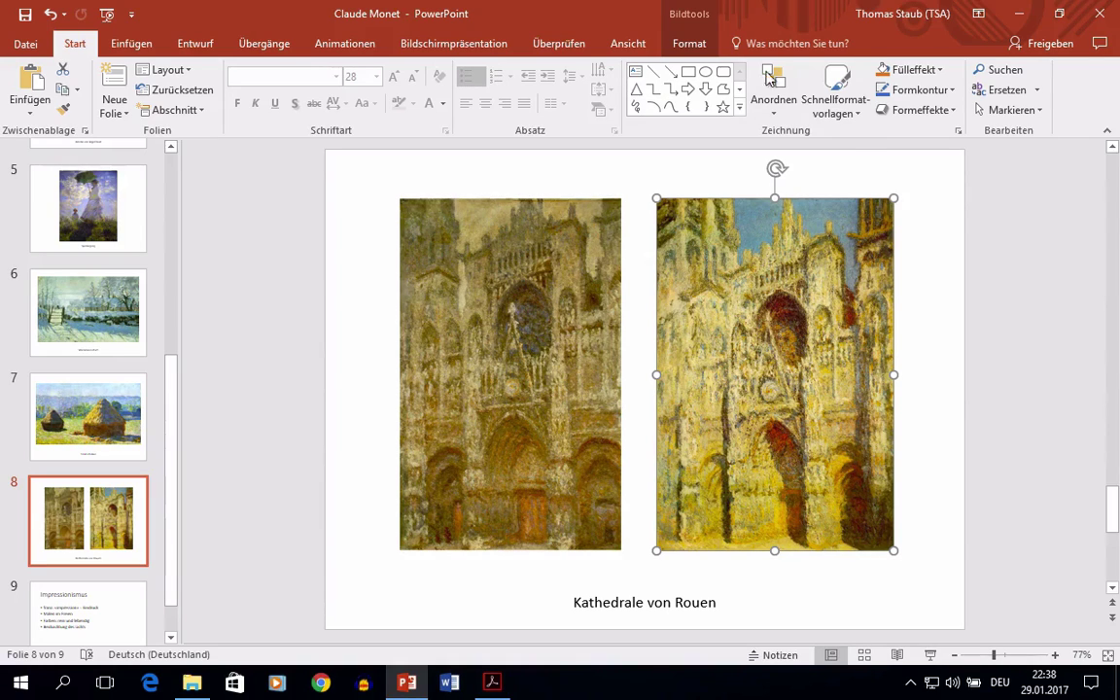
Check that both cathedral paintings are 14 cm tall on the picture Format tab, then open the Align options.
{"action": "left_click", "coordinate": [685, 45]}
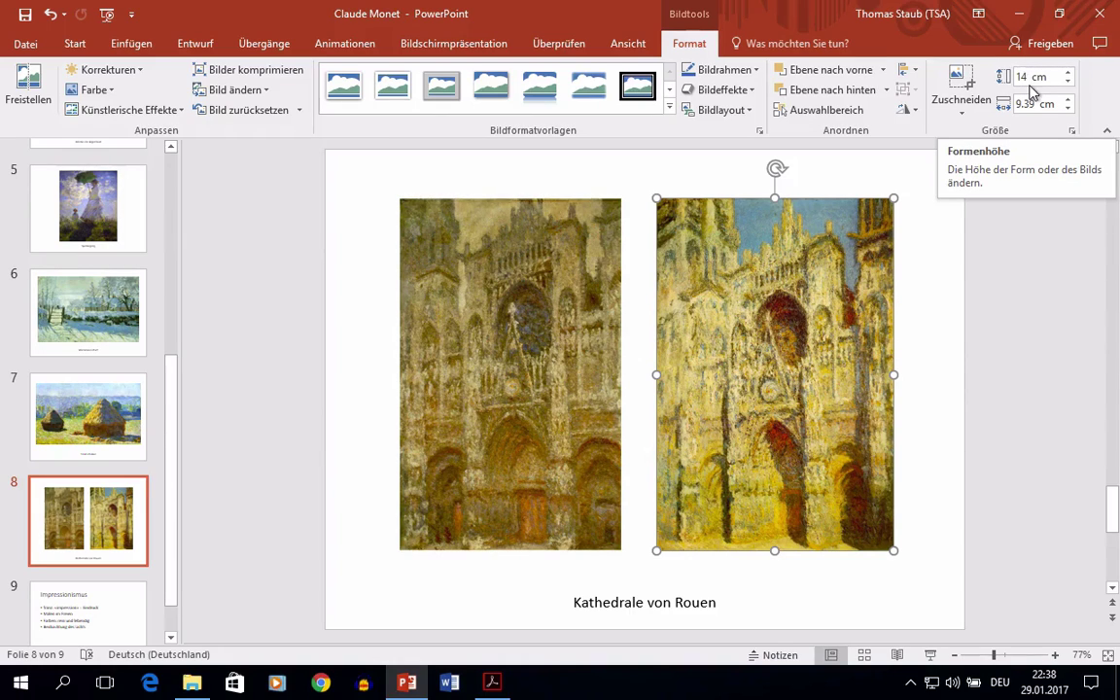
{"action": "left_click", "coordinate": [576, 254]}
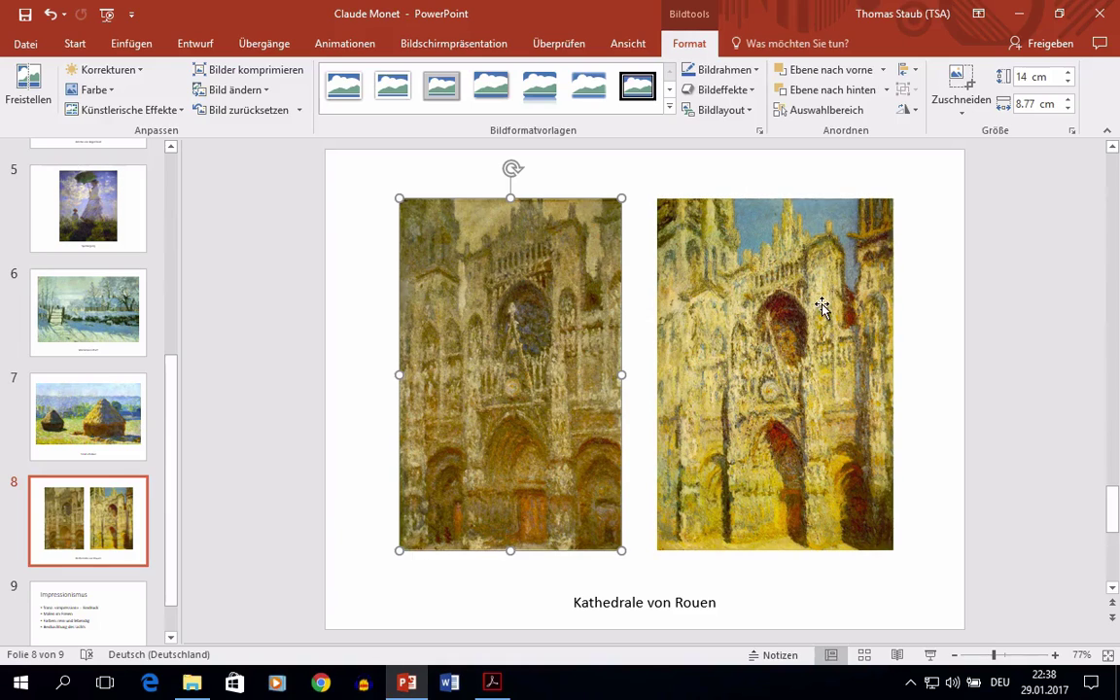
{"action": "left_click", "coordinate": [917, 74]}
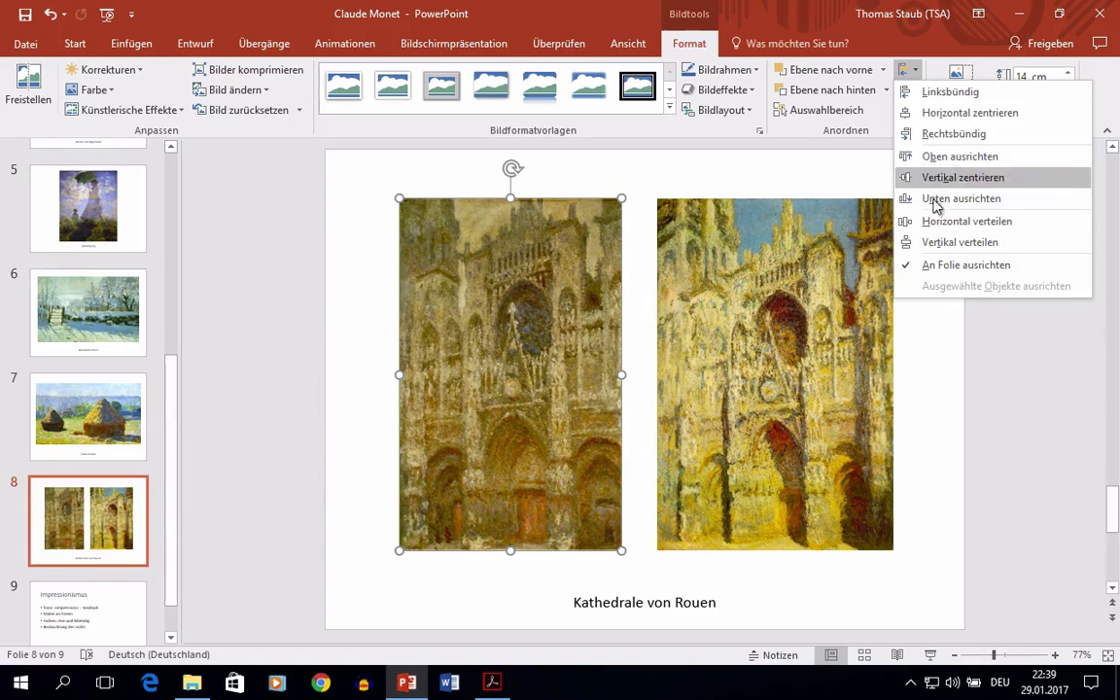
On slide 9, Impressionismus, select all four bullet lines and open the bullet style gallery.
{"action": "left_click", "coordinate": [91, 595]}
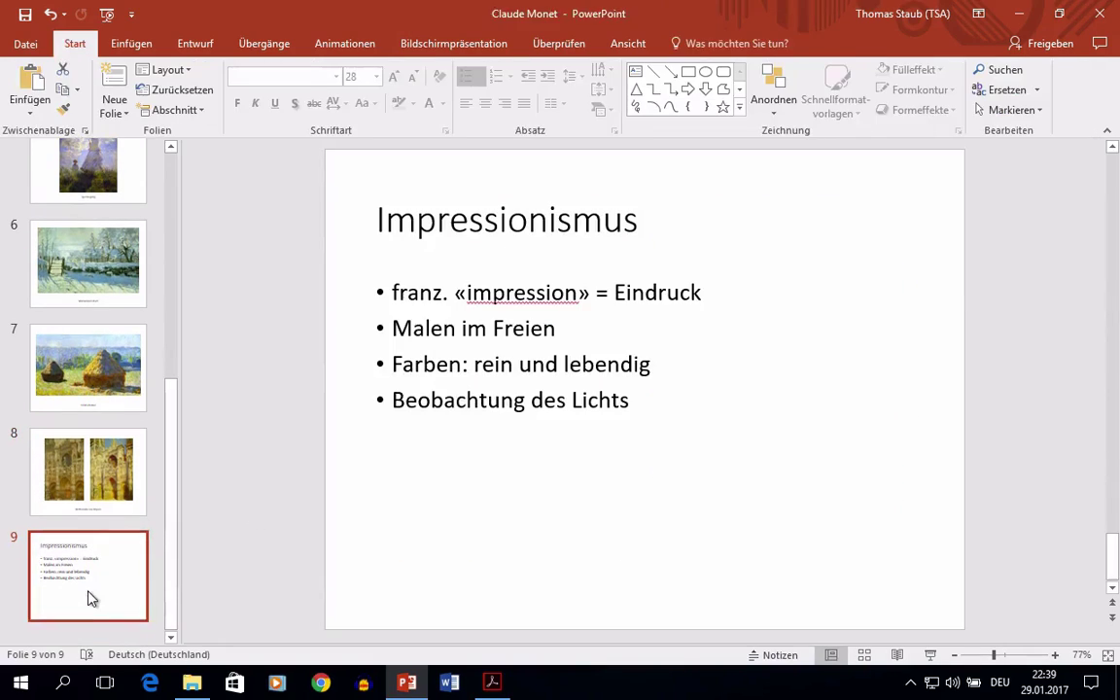
{"action": "left_click", "coordinate": [535, 460]}
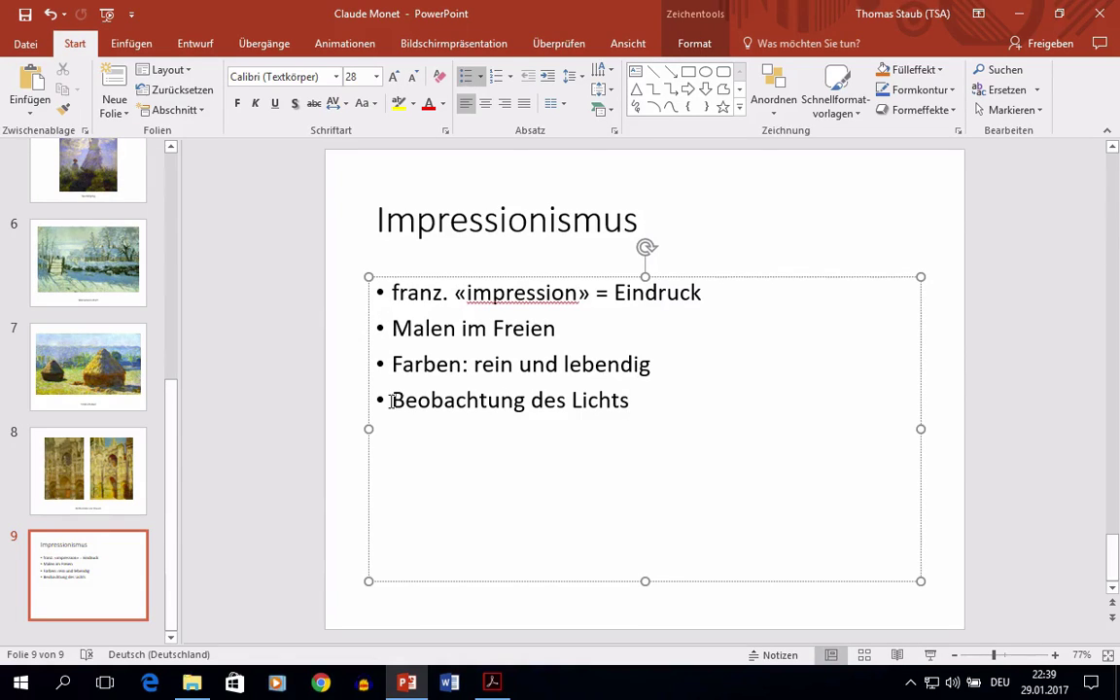
{"action": "key", "text": "ctrl+a"}
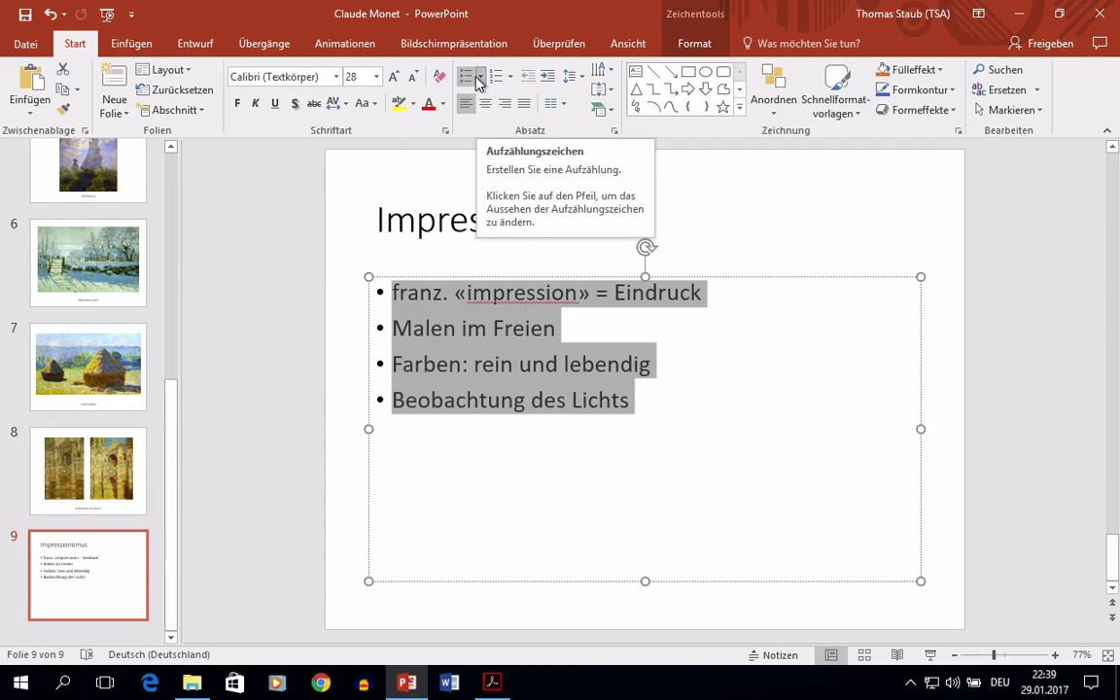
{"action": "left_click", "coordinate": [479, 83]}
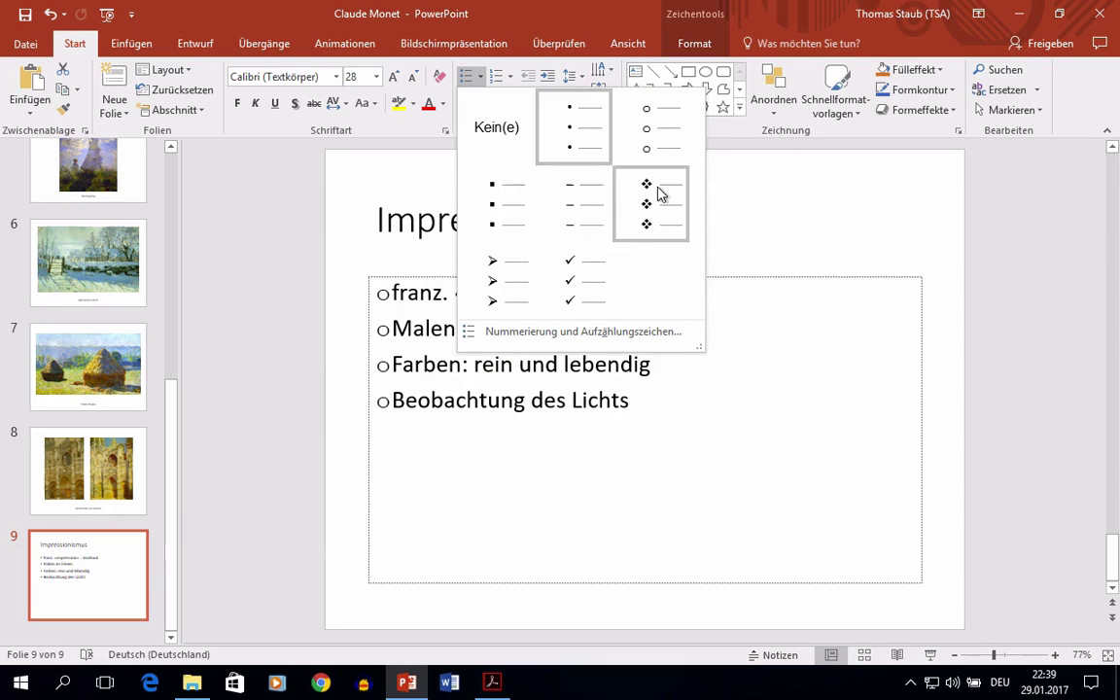
In Bullets and Numbering, set the slide 9 bullets to 90% of text size and color them blue.
{"action": "left_click", "coordinate": [556, 332]}
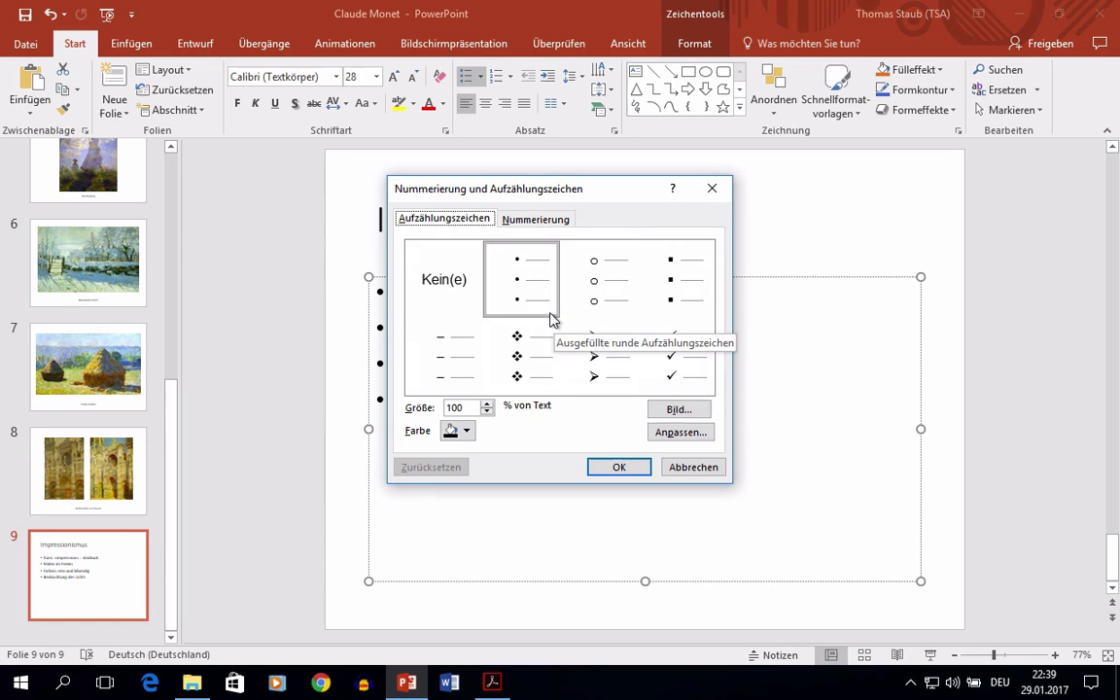
{"action": "left_click", "coordinate": [487, 412]}
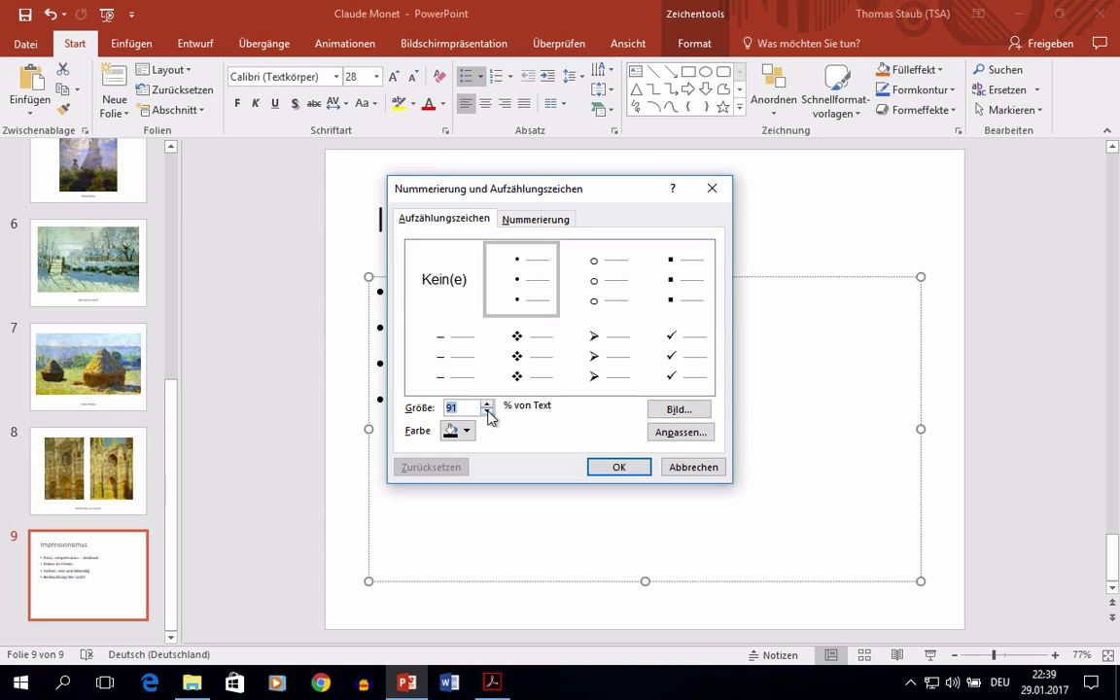
{"action": "left_click", "coordinate": [465, 430]}
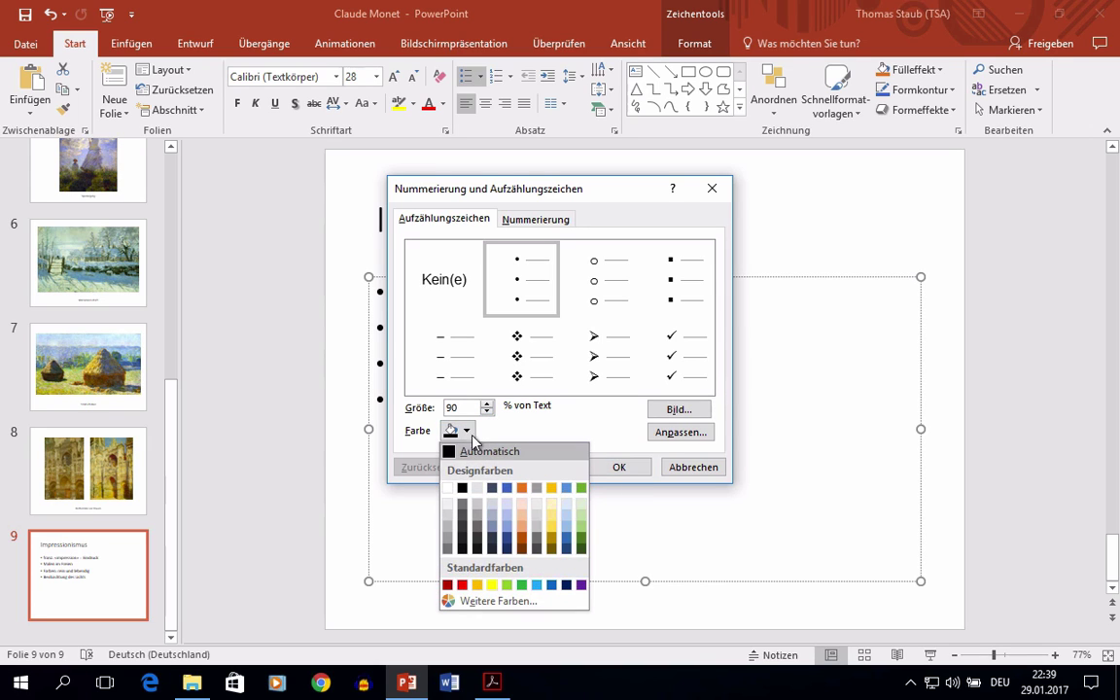
{"action": "left_click", "coordinate": [507, 489]}
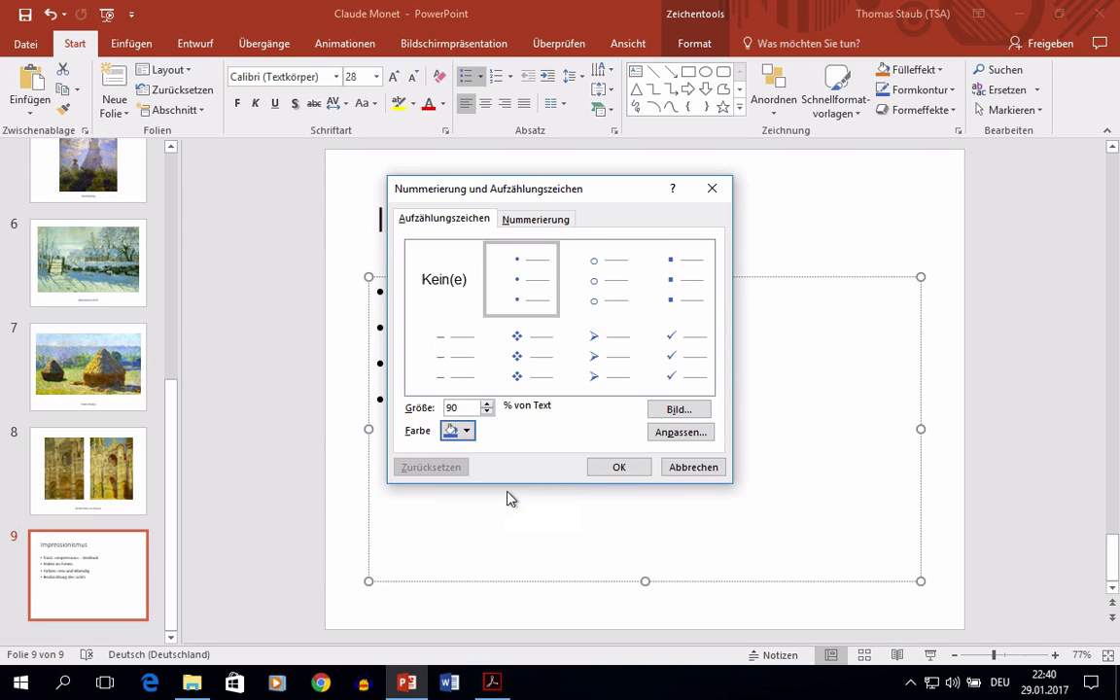
{"action": "left_click", "coordinate": [619, 467]}
{"action": "left_click", "coordinate": [621, 467]}
{"action": "scroll", "coordinate": [97, 280], "scroll_direction": "up", "scroll_amount": 1}
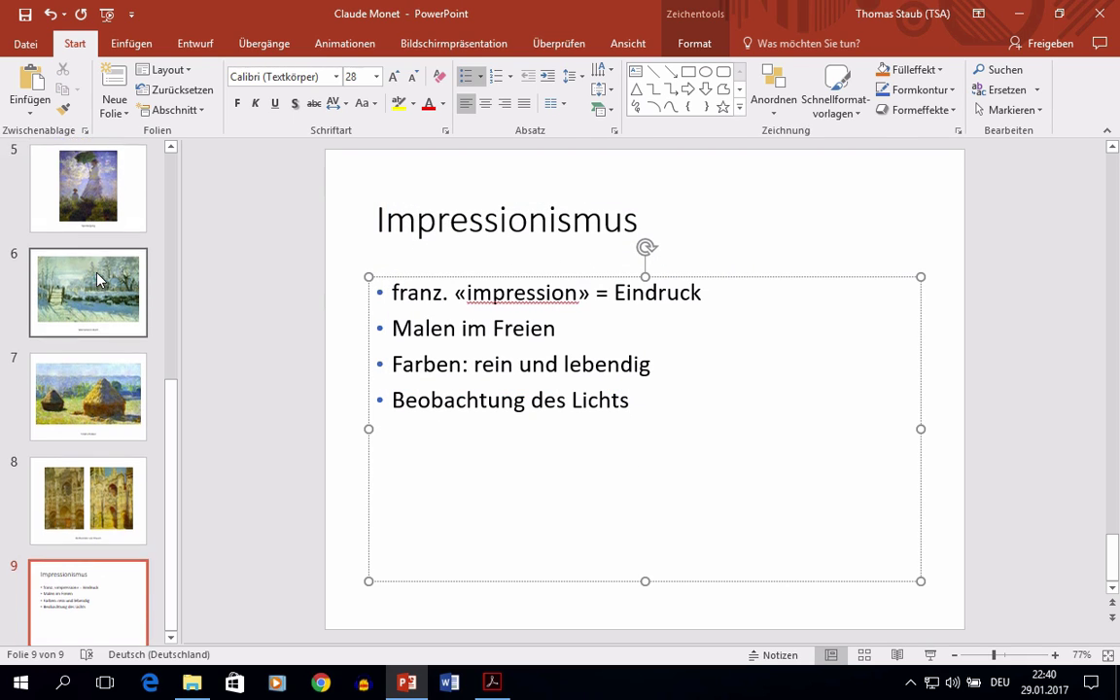
{"action": "scroll", "coordinate": [97, 280], "scroll_direction": "up", "scroll_amount": 5}
Switch to Slide Sorter to see all nine slides as thumbnails and select slide 1.
{"action": "left_click", "coordinate": [92, 404]}
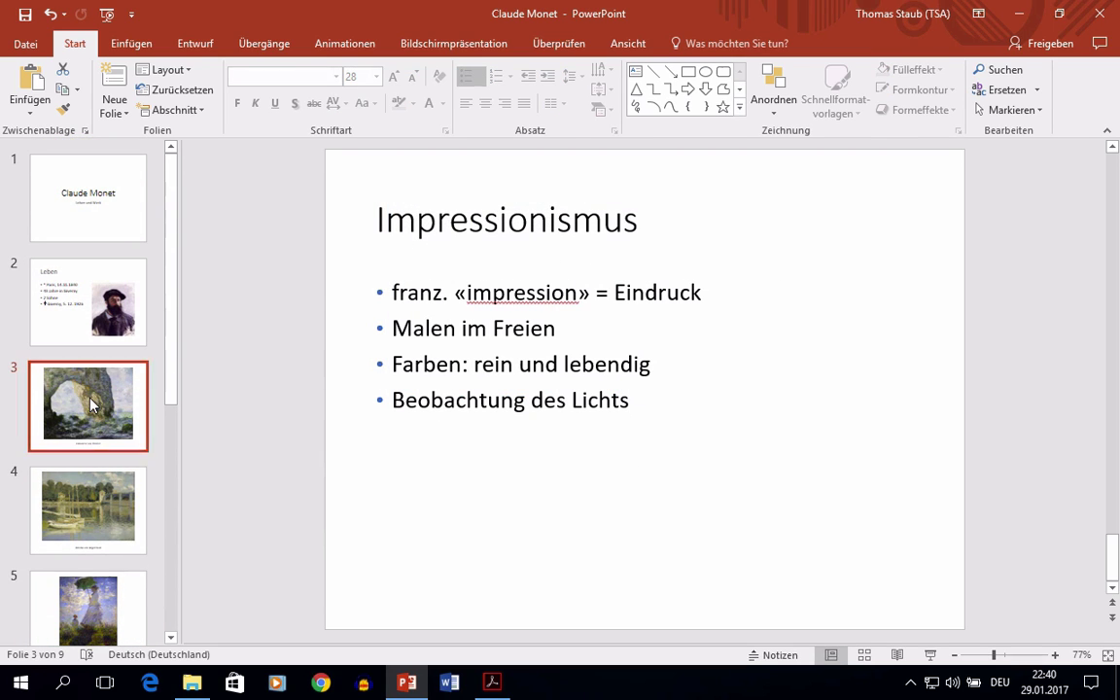
{"action": "left_click_drag", "start_coordinate": [92, 404], "coordinate": [88, 389]}
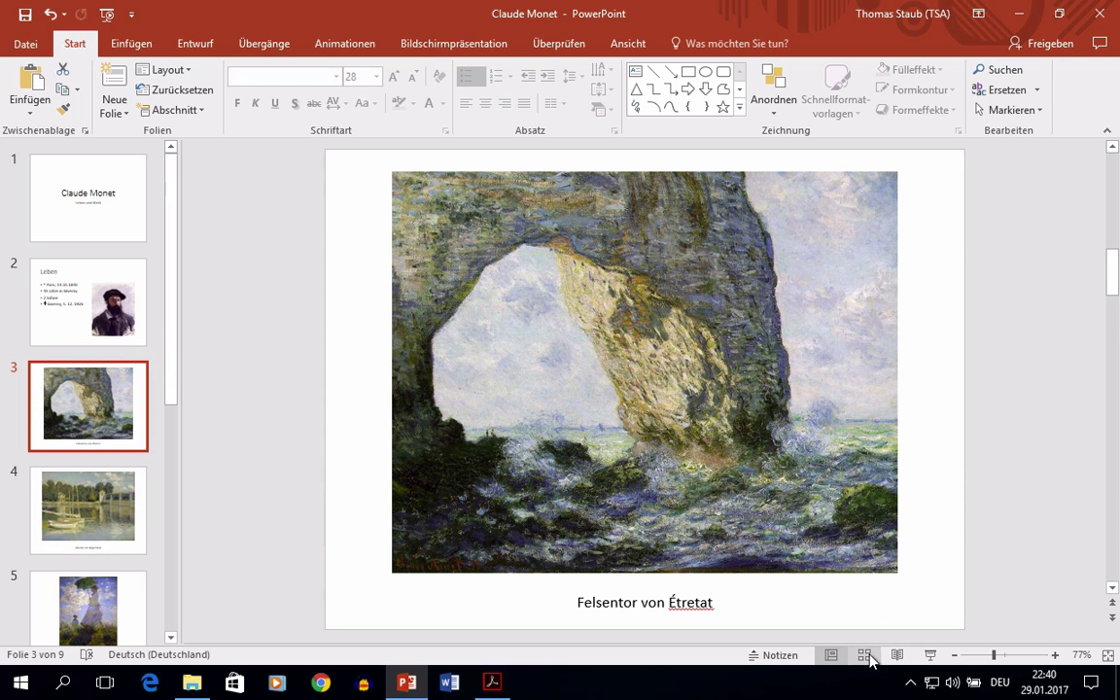
{"action": "left_click", "coordinate": [866, 657]}
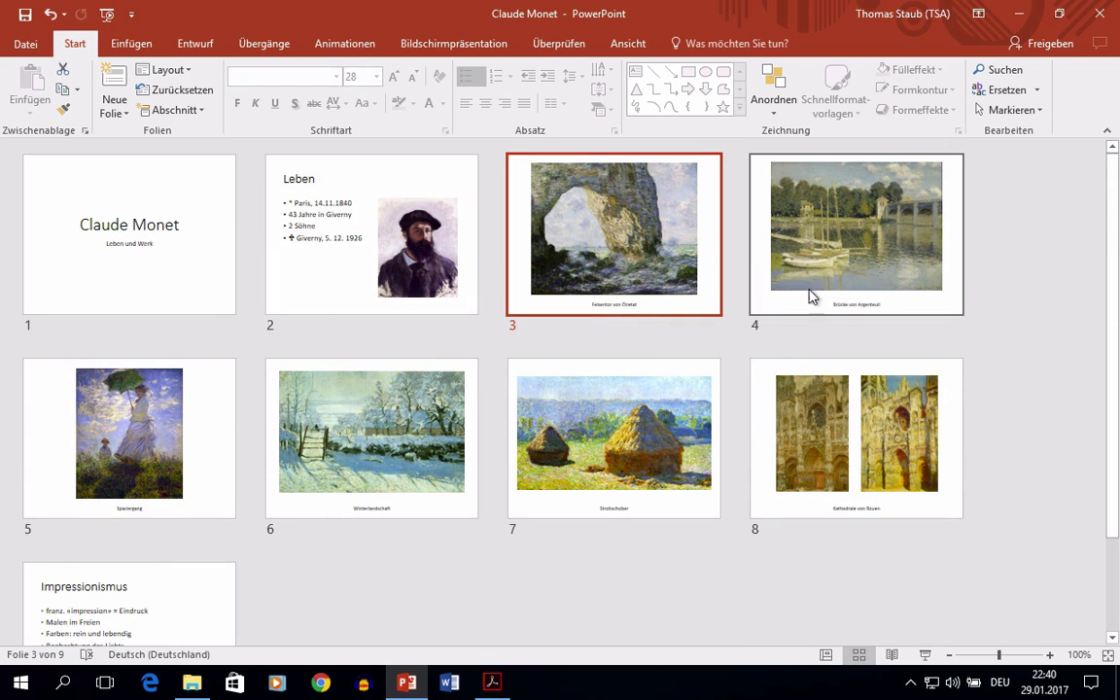
{"action": "mouse_move", "coordinate": [670, 457]}
{"action": "left_mouse_down"}
{"action": "mouse_move", "coordinate": [394, 452]}
{"action": "mouse_move", "coordinate": [749, 449]}
{"action": "mouse_move", "coordinate": [708, 450]}
{"action": "left_mouse_up"}
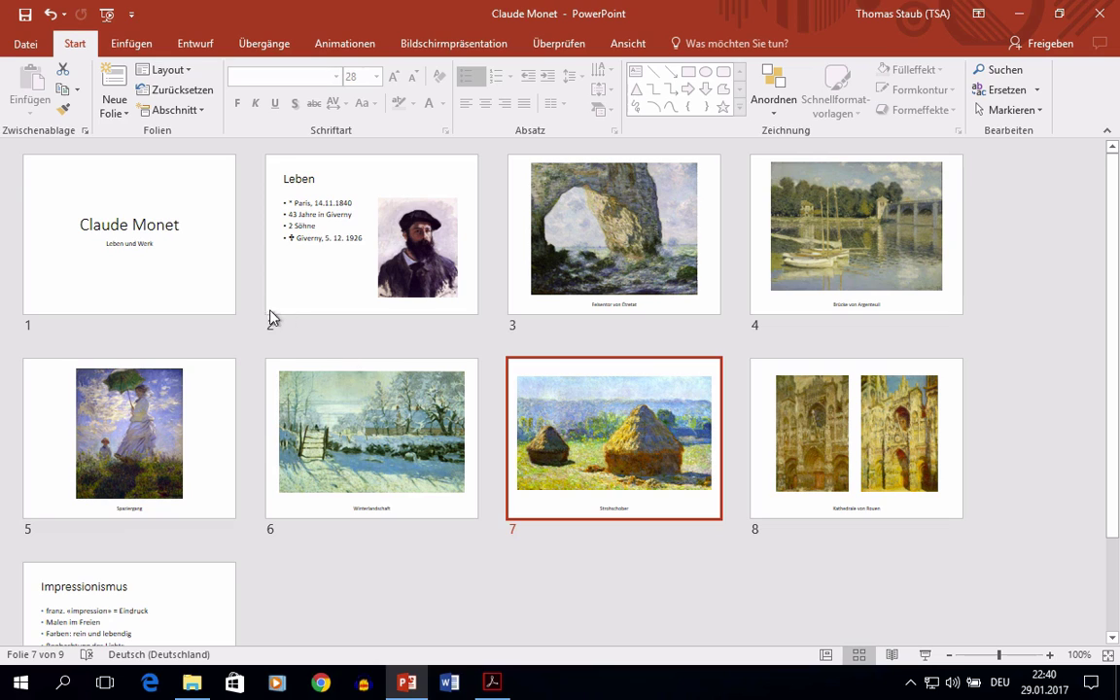
{"action": "left_click", "coordinate": [191, 278]}
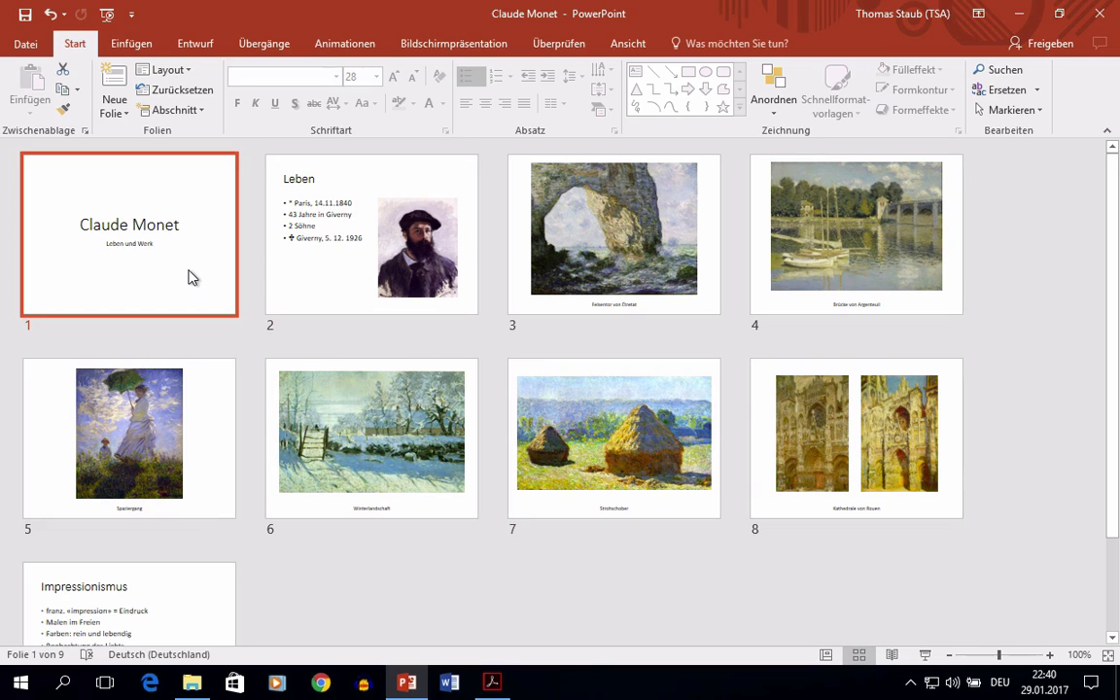
Play the slideshow from the title slide through Impressionismus, then exit with Esc.
{"action": "left_click", "coordinate": [929, 657]}
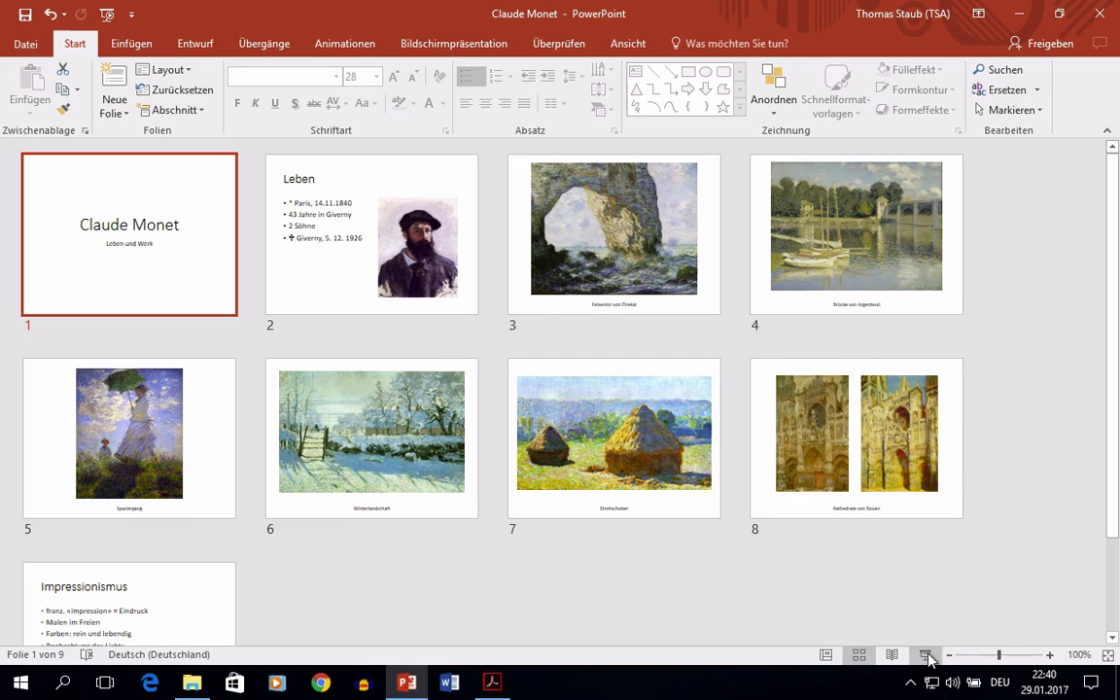
{"action": "key", "text": "Right"}
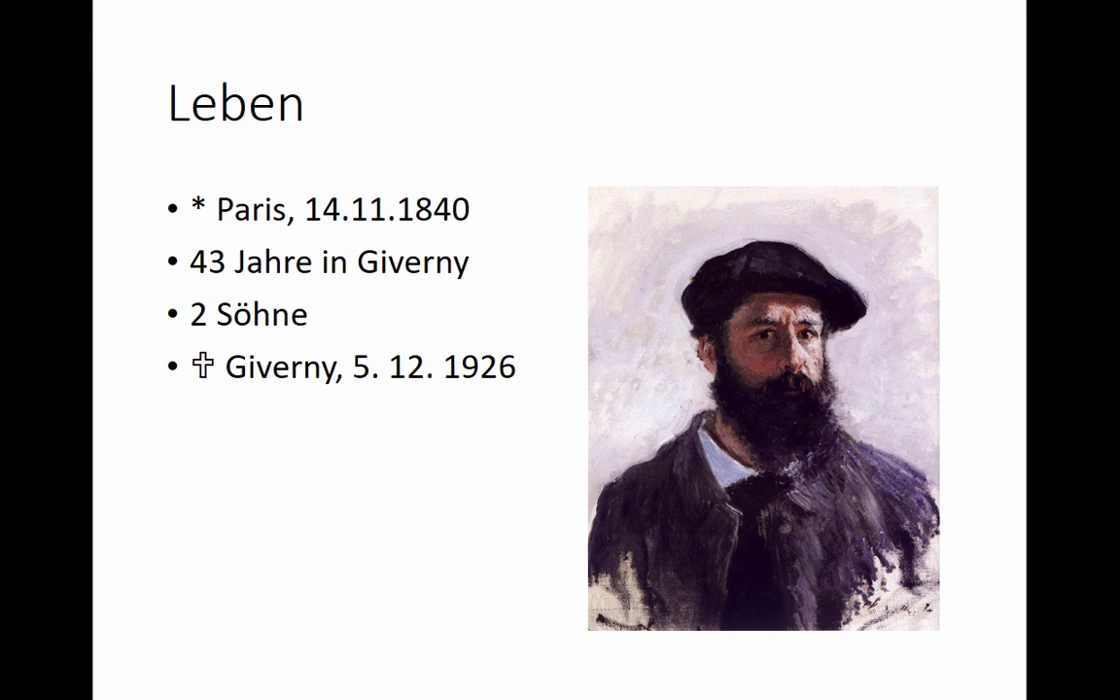
{"action": "key", "text": "Right"}
{"action": "key", "text": "Right"}
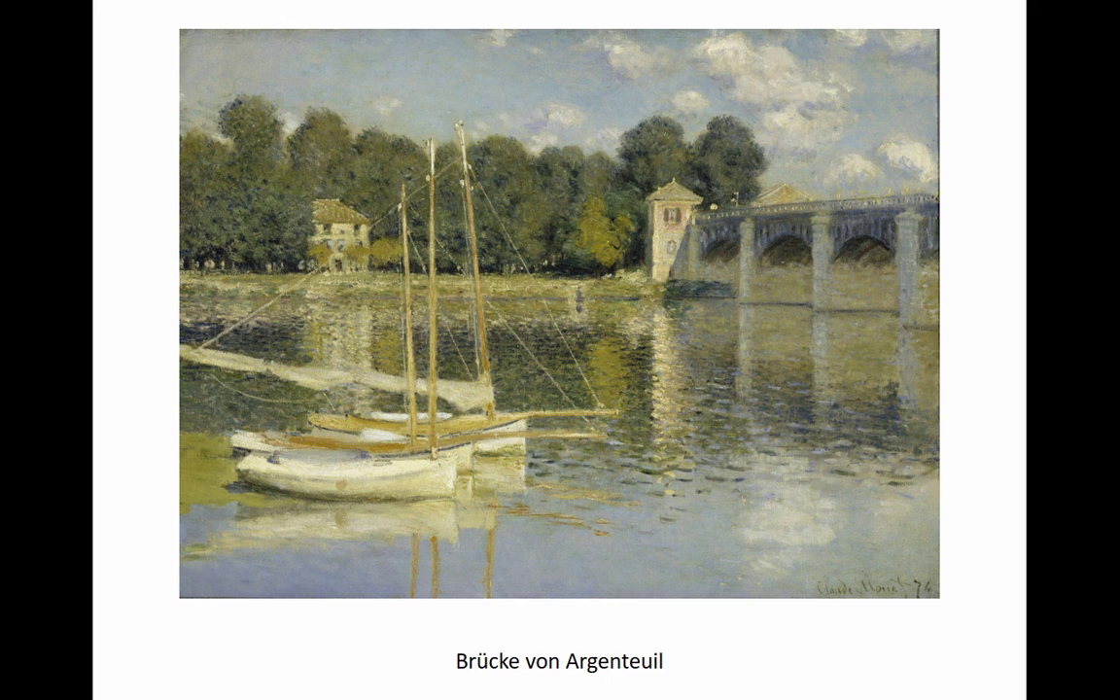
{"action": "key", "text": "Right"}
{"action": "key", "text": "Right"}
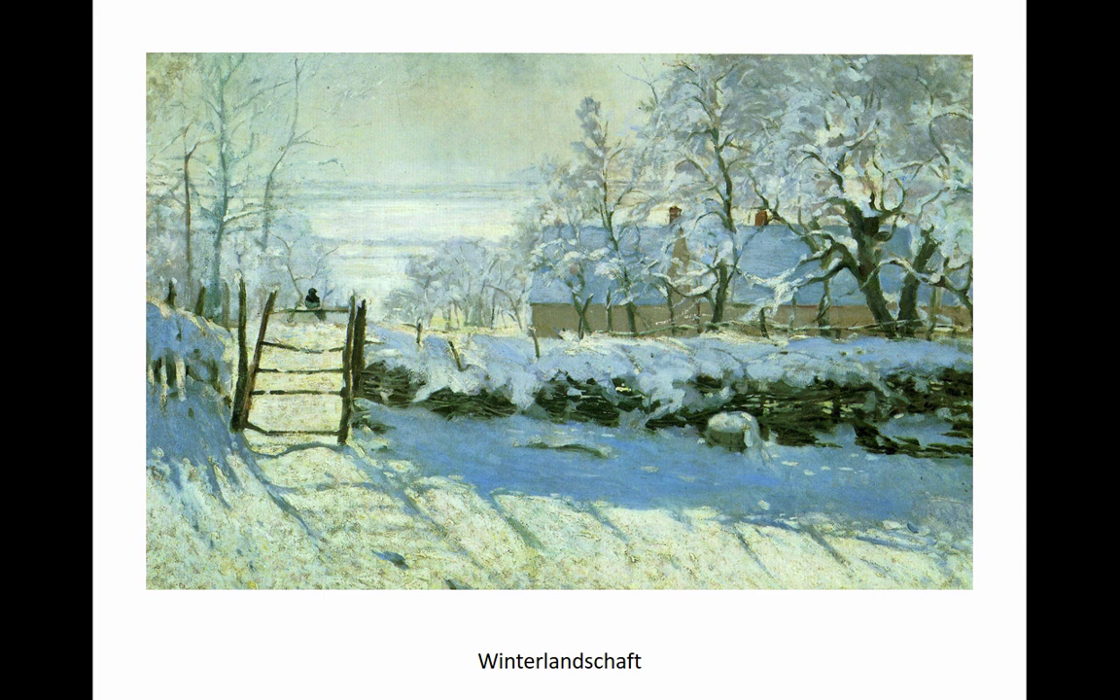
{"action": "key", "text": "Right"}
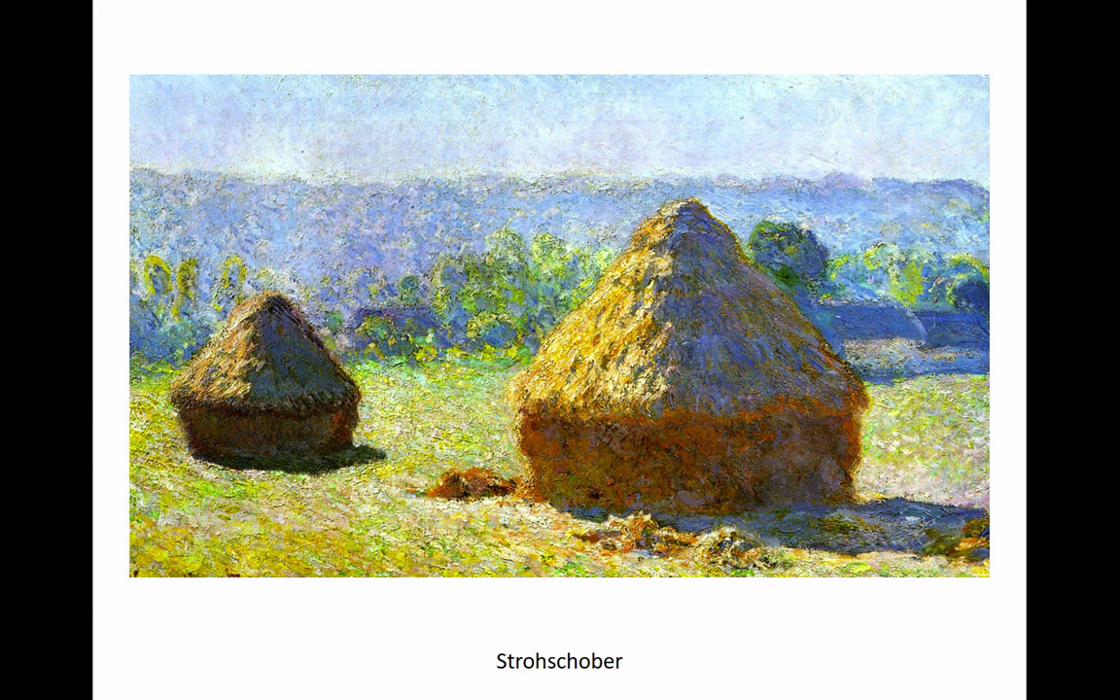
{"action": "key", "text": "Right"}
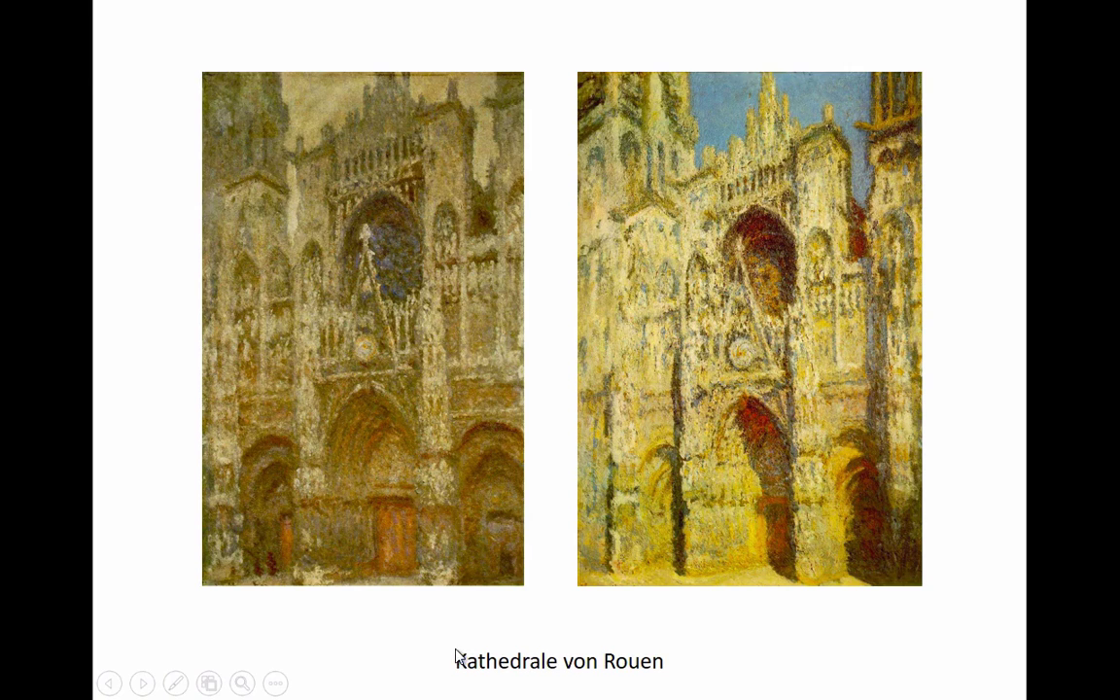
{"action": "left_click", "coordinate": [656, 663]}
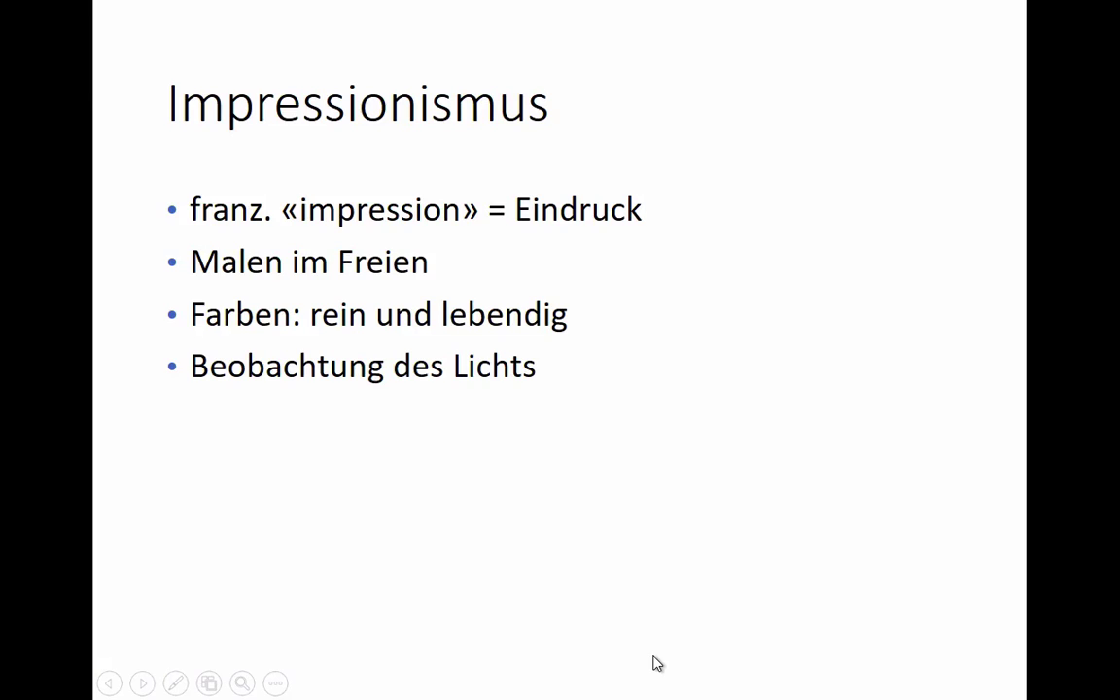
{"action": "key", "text": "Escape"}
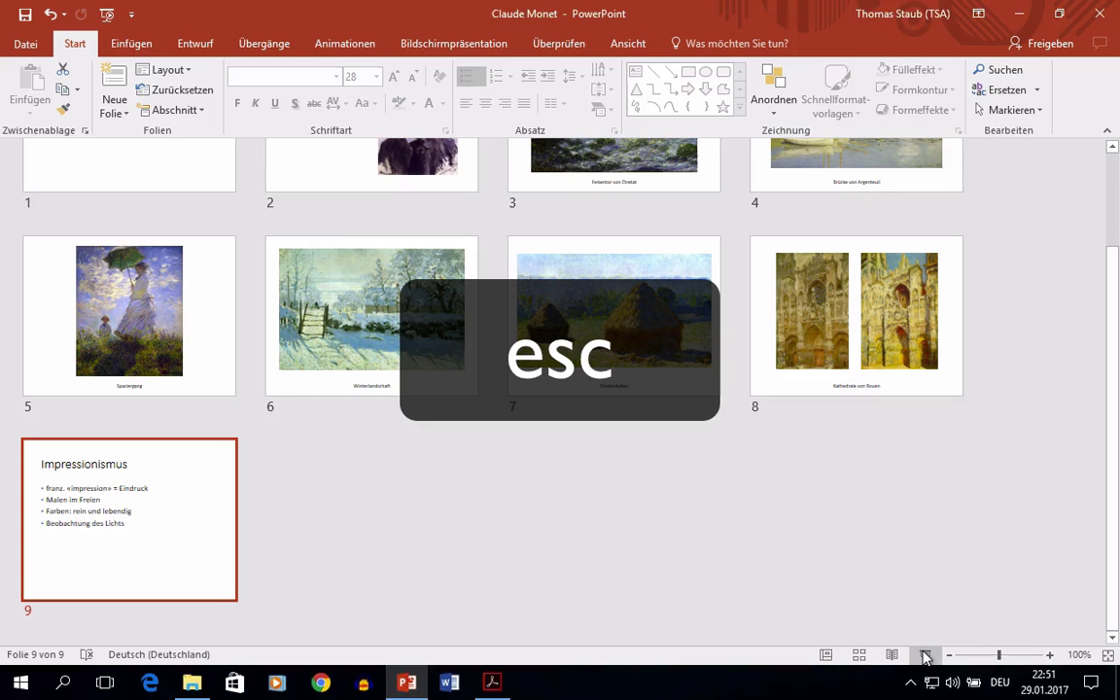